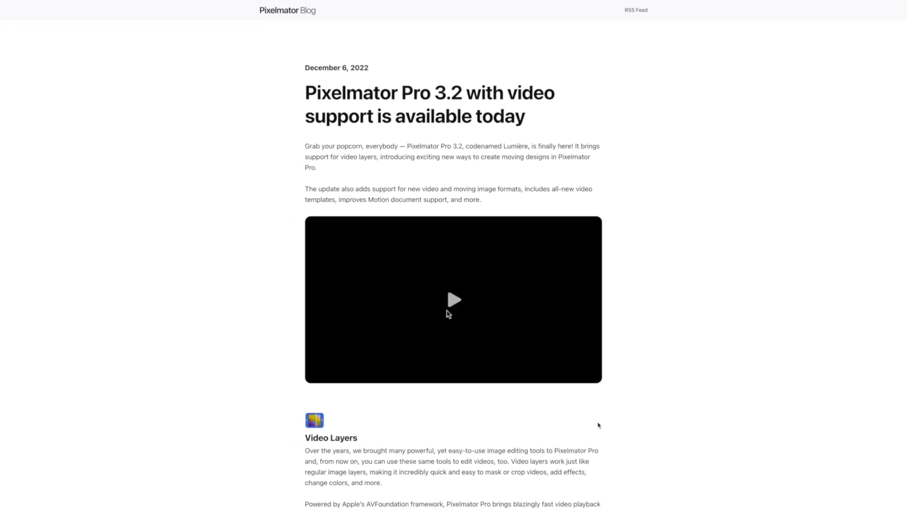
Play the Pixelmator Pro 3.2 announcement video embedded in the blog post.
left_click(454, 302)
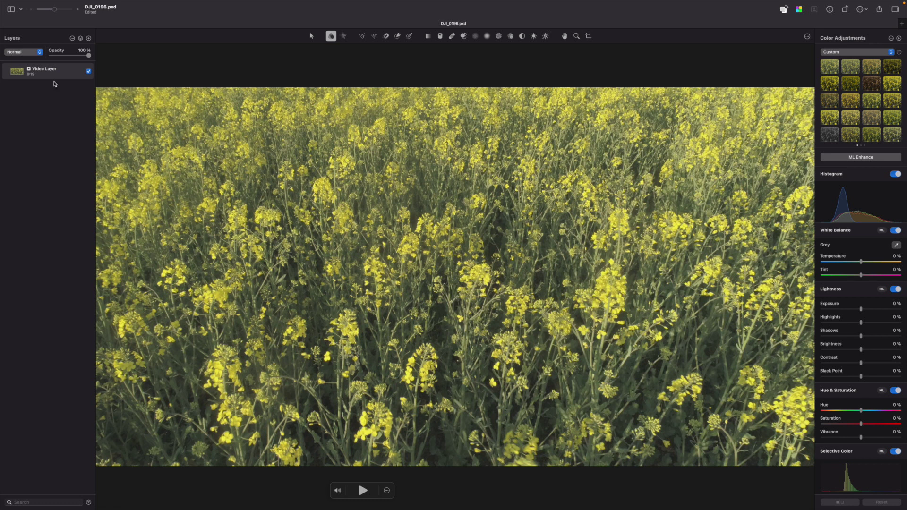
Play the rapeseed drone clip, mute and unmute its audio, then pause it.
mouse_move(54, 78)
left_click(361, 491)
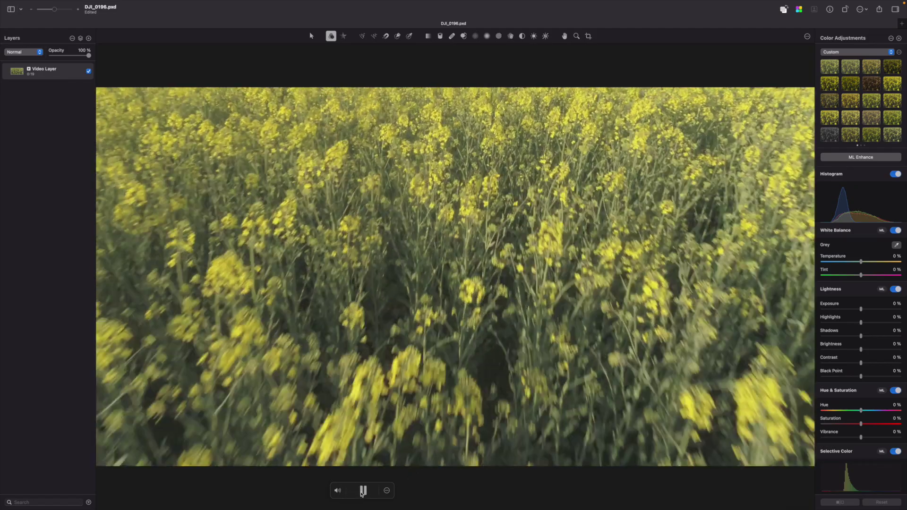
left_click(338, 492)
left_click(337, 492)
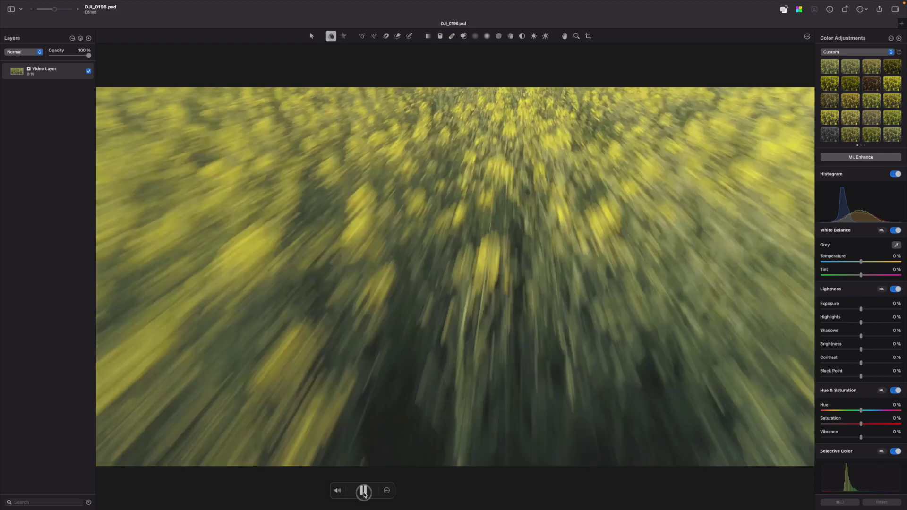
left_click(363, 490)
Trim the clip to start at 00:00:14,108 and end at 00:00:18,619, then play it.
left_click(386, 492)
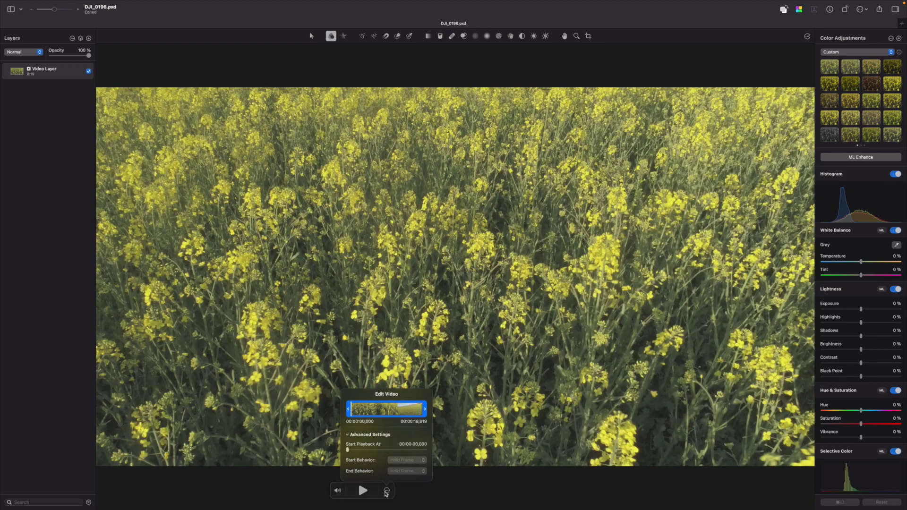
left_click(361, 410)
left_click_drag(360, 412, 395, 410)
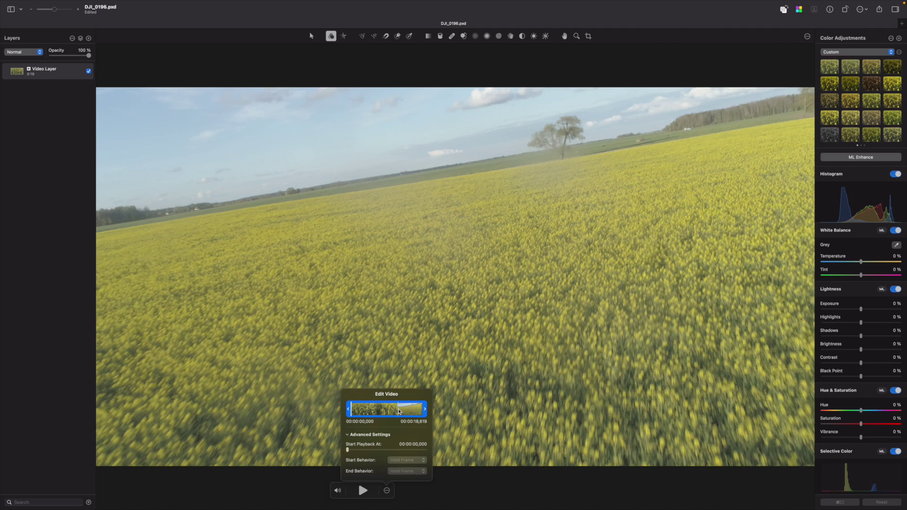
left_click_drag(398, 411, 363, 414)
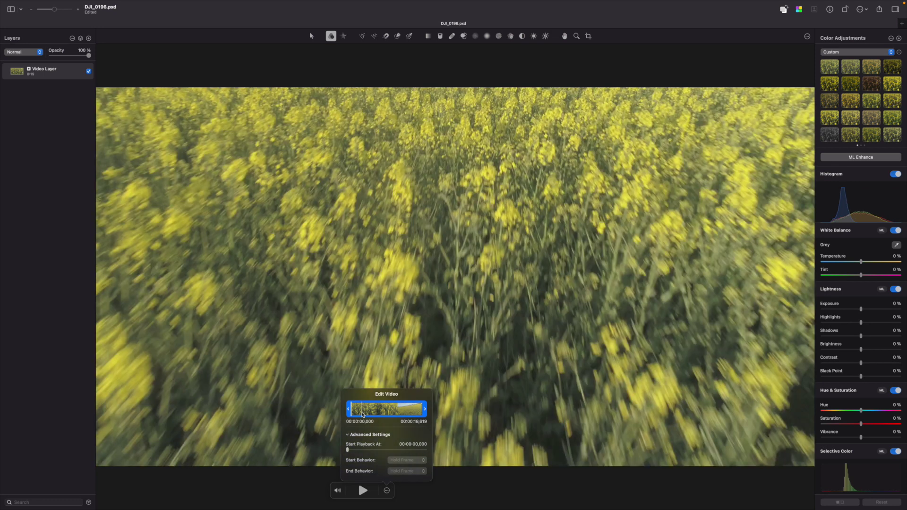
left_click_drag(349, 409, 404, 412)
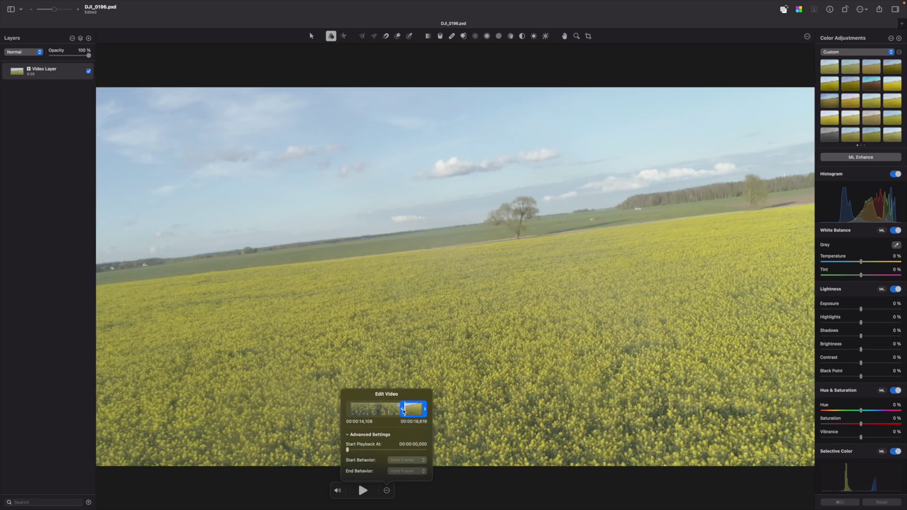
key("space")
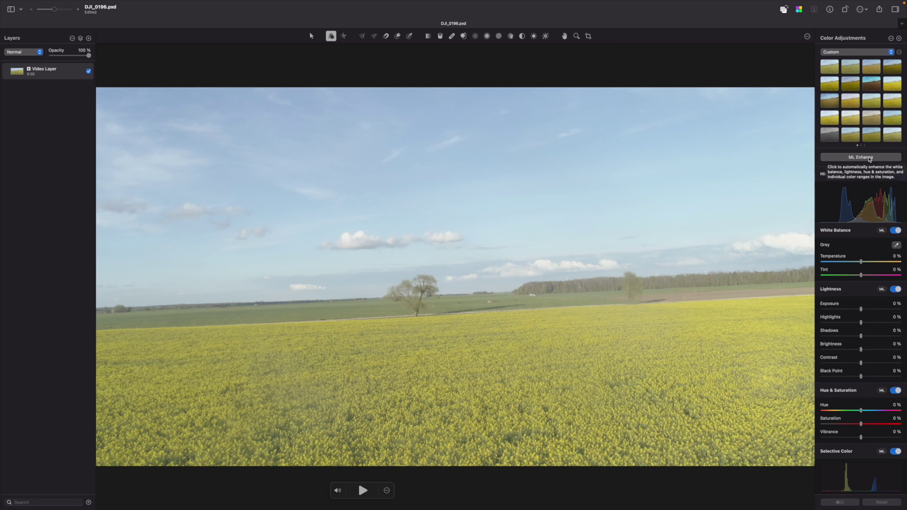
After trying and undoing ML Enhance, add a Color Adjustments layer with a brighter preset.
left_click(869, 158)
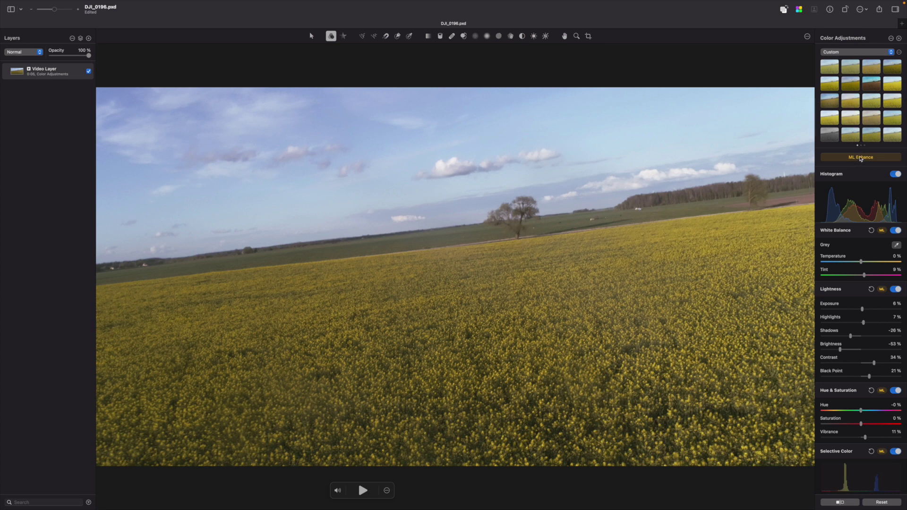
left_click(861, 157)
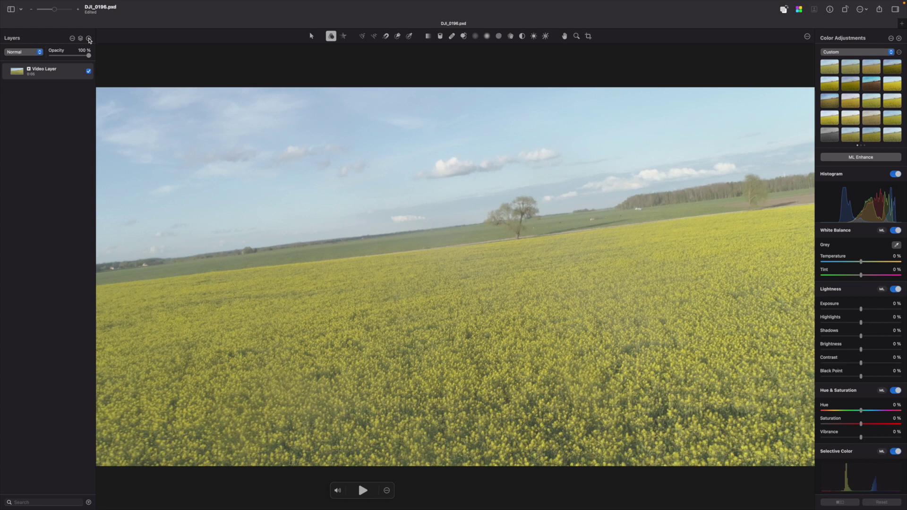
left_click(89, 39)
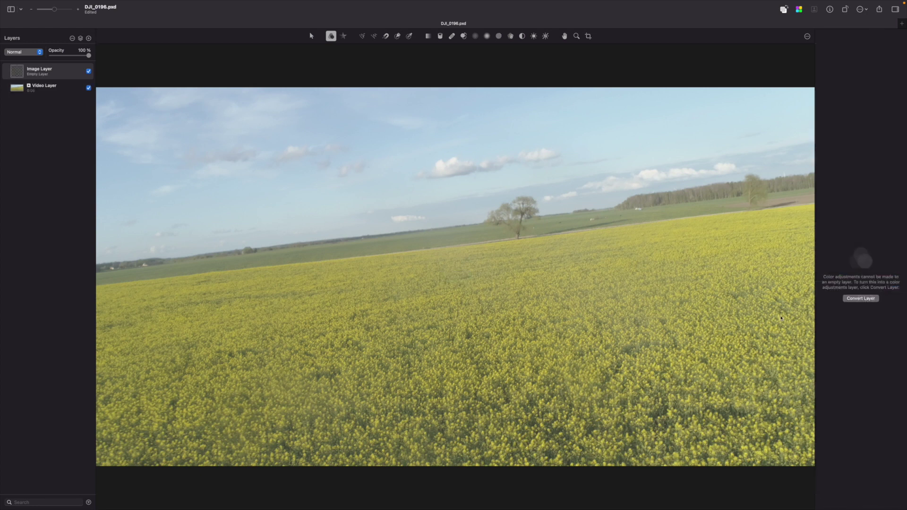
left_click(861, 298)
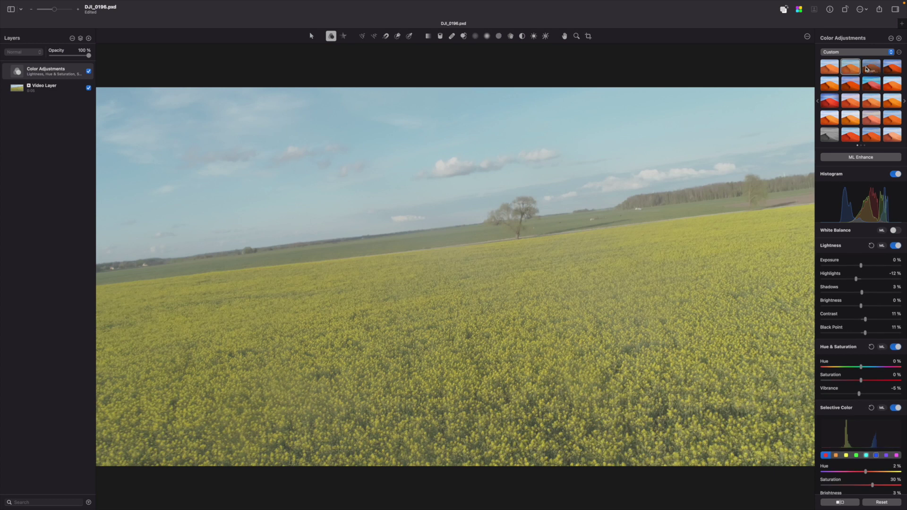
left_click(865, 71)
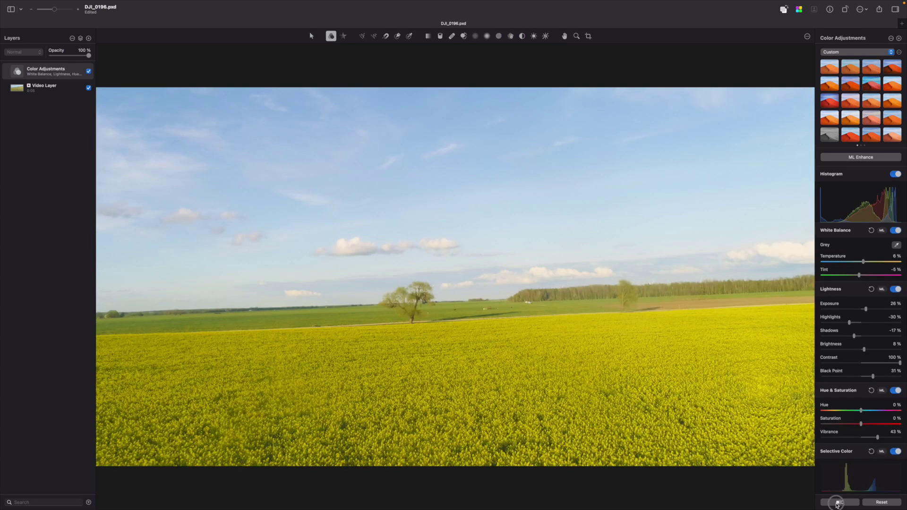
left_click(836, 502)
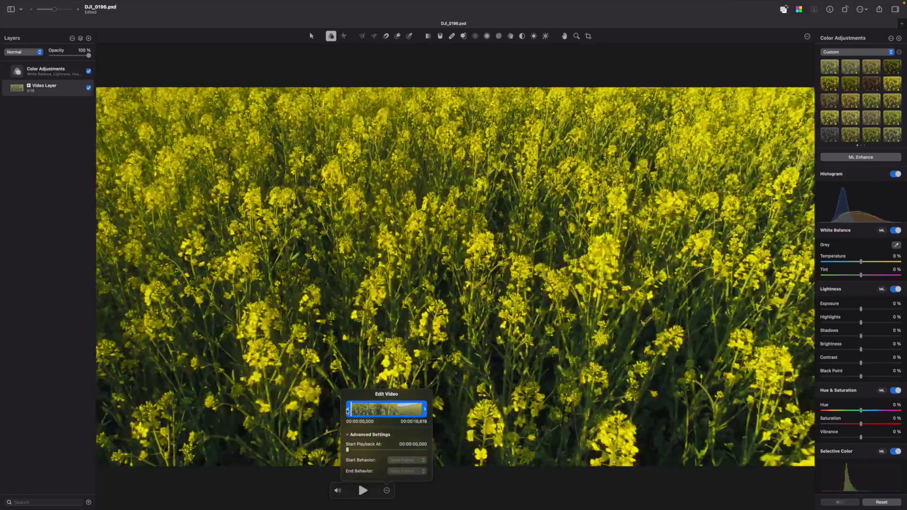
key("space")
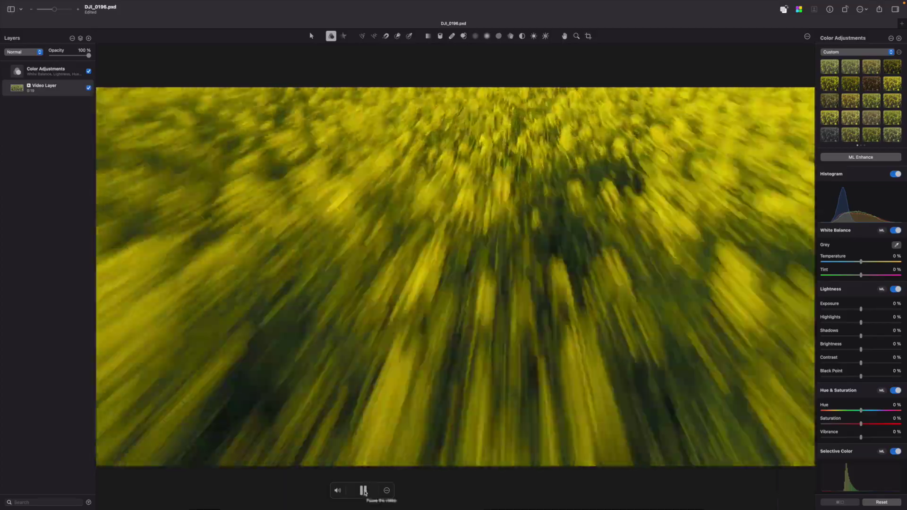
Pause the rapeseed clip's playback.
left_click(364, 490)
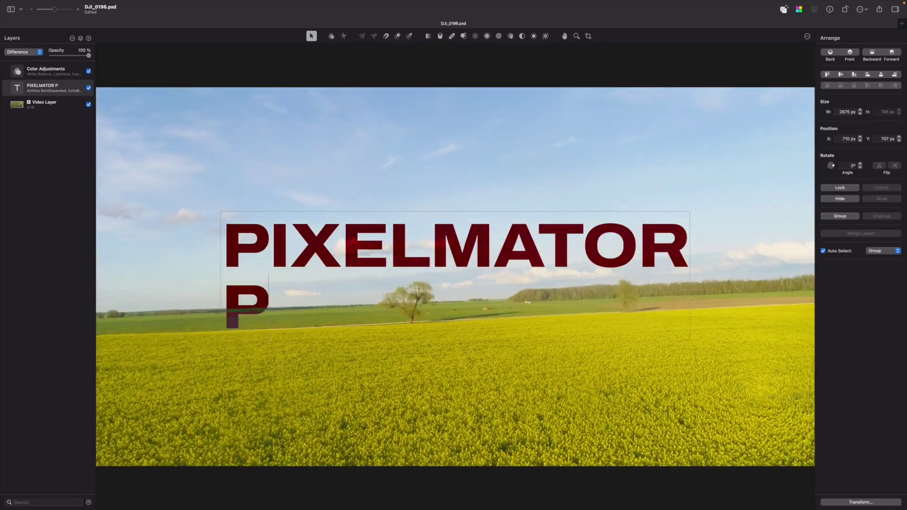
Complete the title text so it reads 'PIXELMATOR PRO LUMIERE'.
type("MIERE")
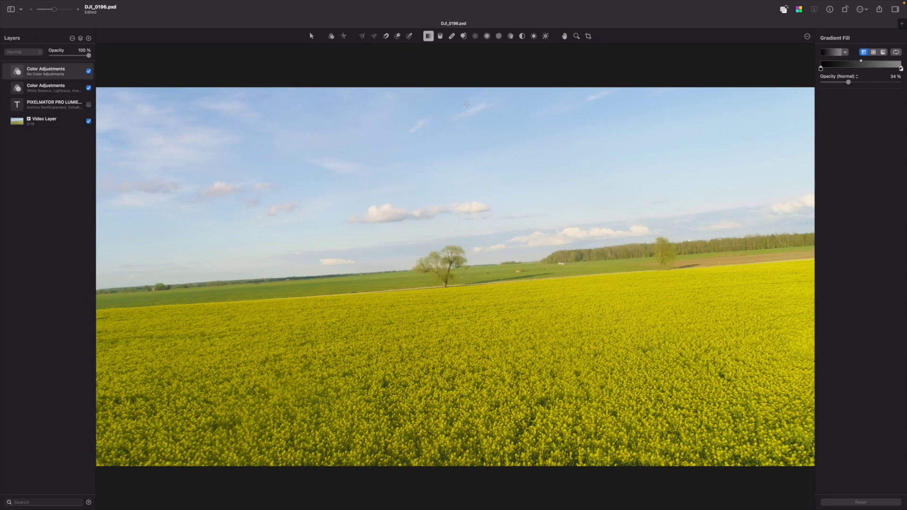
Drag a top-down gradient to darken the sky above the field.
left_click_drag(449, 99, 447, 182)
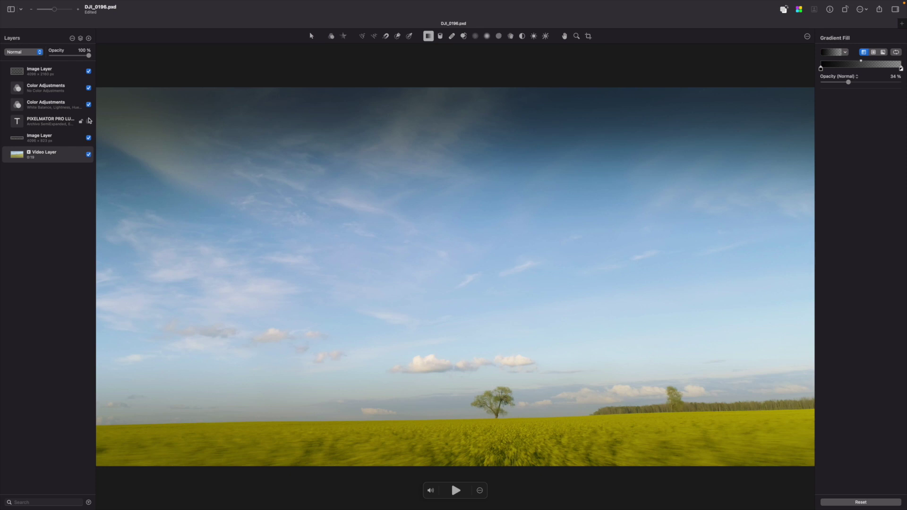
Show the PIXELMATOR PRO LUMIERE title again and add an Effects layer above the video.
left_click(88, 121)
left_click(88, 37)
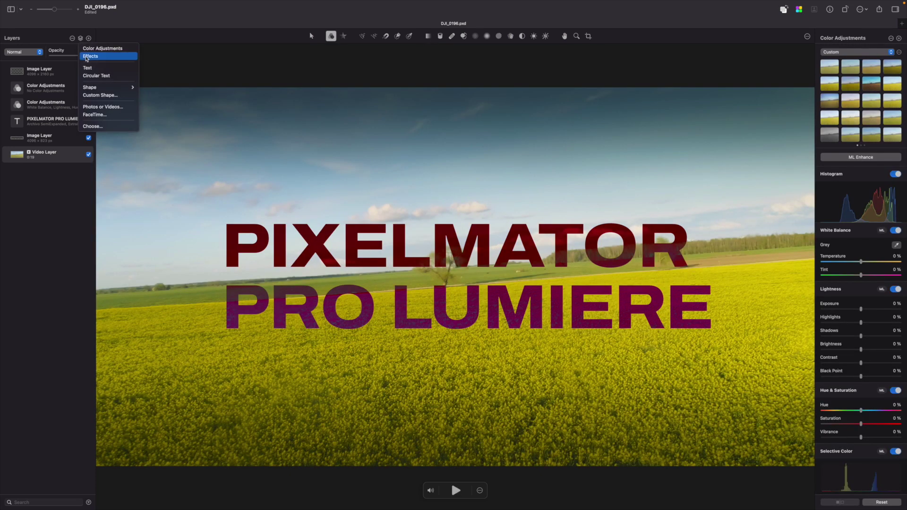
left_click(86, 56)
Try several Cosmic effect presets, ending on a pixelated halftone preset.
left_click(850, 52)
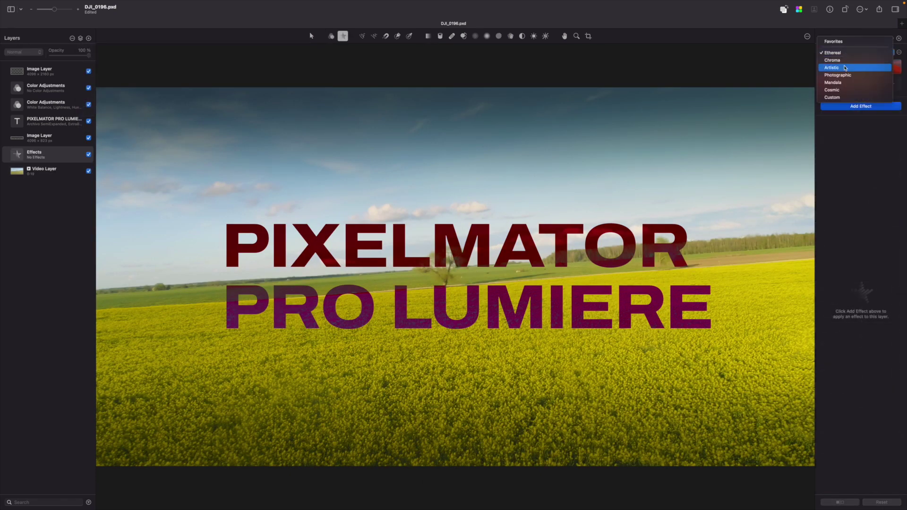
left_click(841, 90)
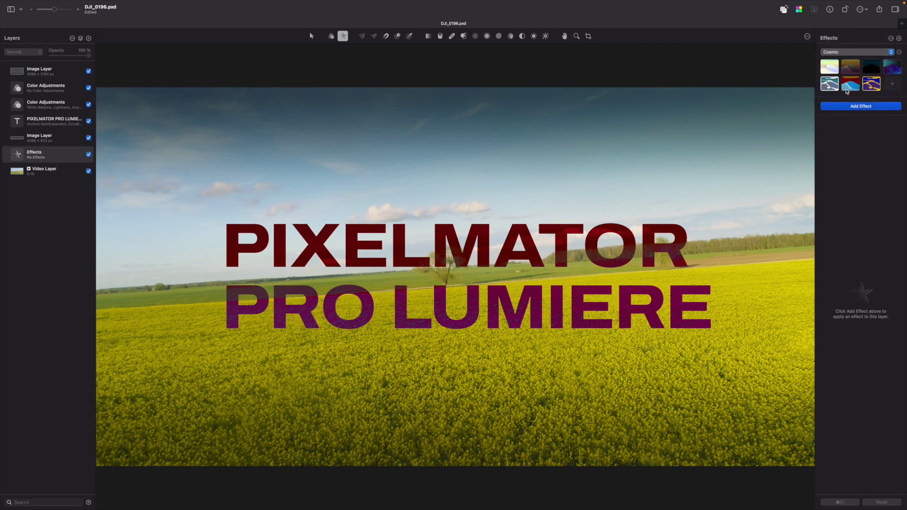
left_click(877, 86)
left_click(850, 85)
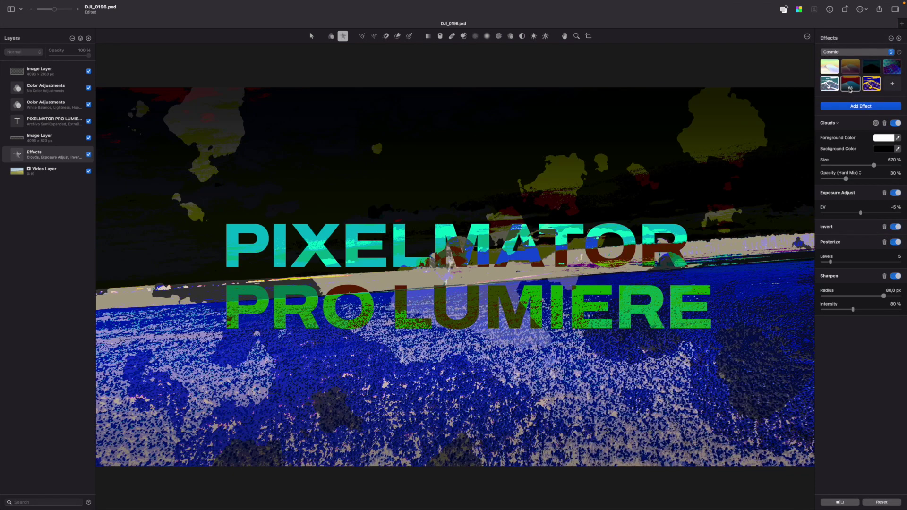
left_click(828, 87)
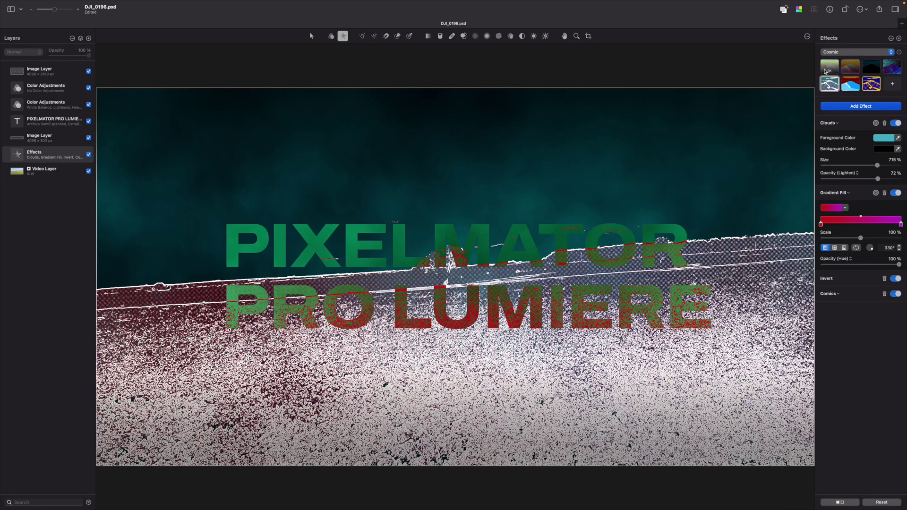
left_click(849, 66)
left_click(892, 66)
Try Artistic effect presets and settle on the grainy halftone line-screen look.
left_click(847, 52)
left_click(831, 31)
left_click(850, 66)
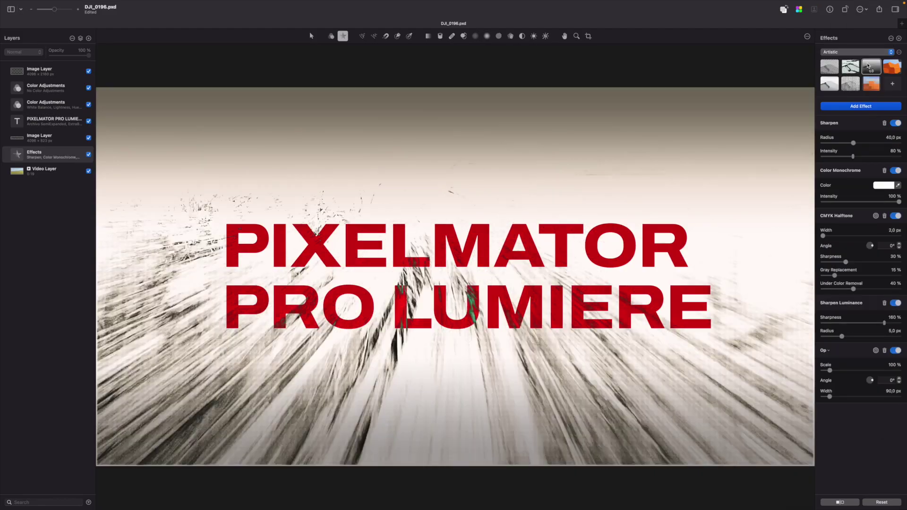
left_click(829, 67)
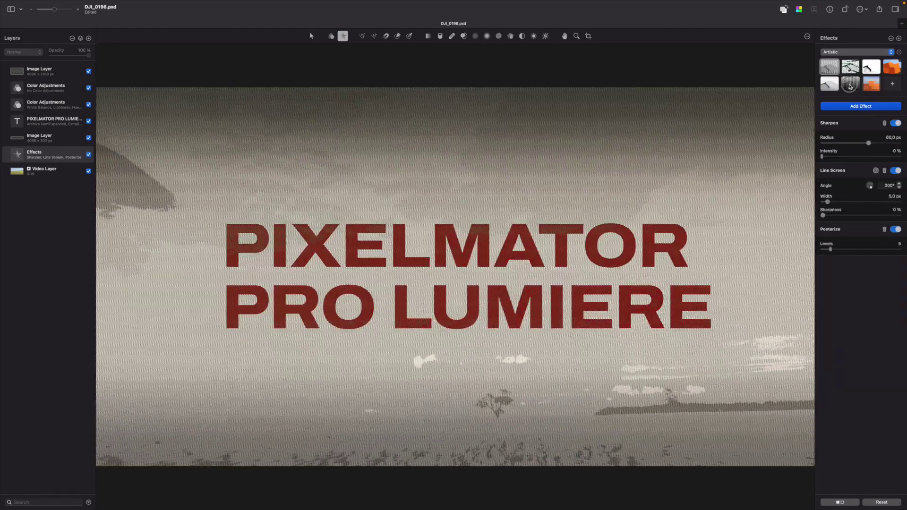
left_click(850, 84)
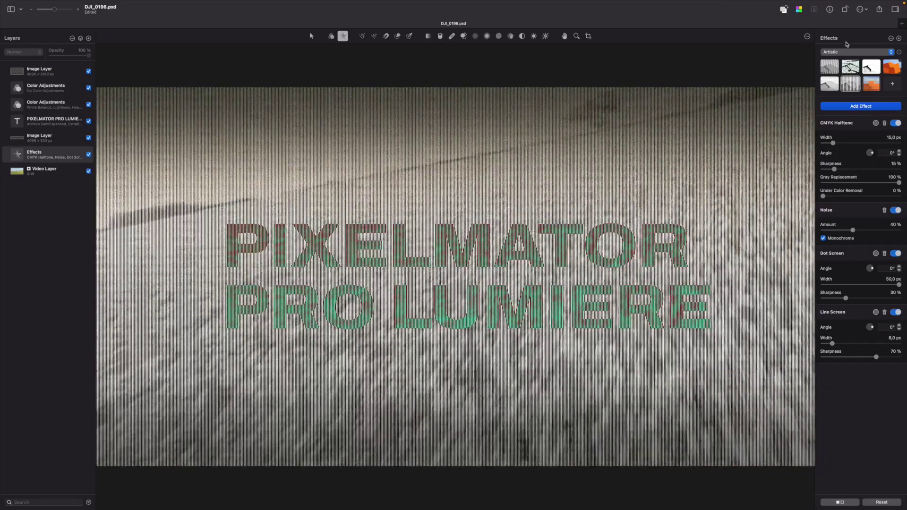
left_click(855, 52)
Apply Chroma False Color presets to give the field an orange false-color tint.
left_click(853, 46)
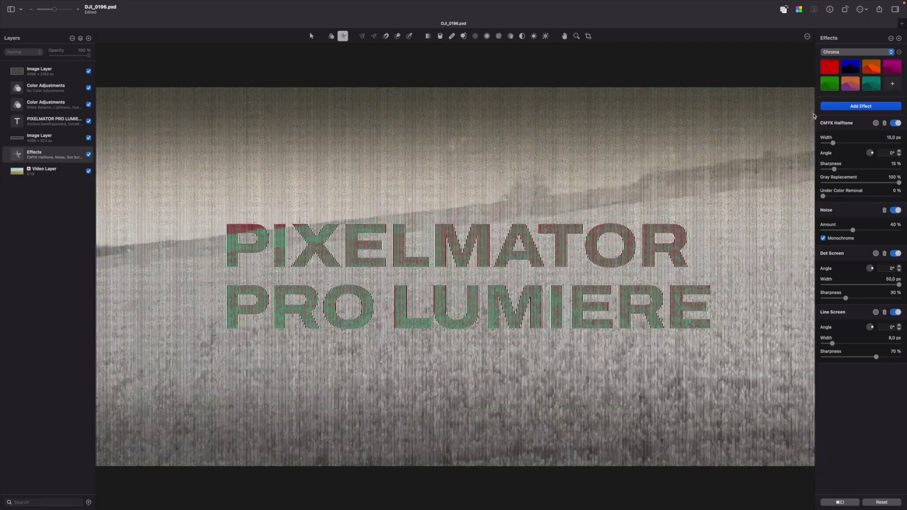
left_click(850, 84)
left_click(831, 85)
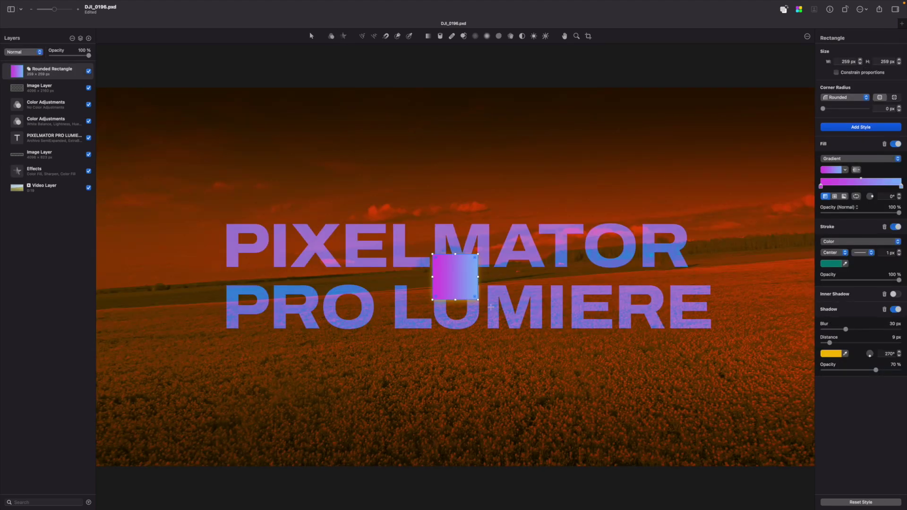
Stretch the gradient rounded rectangle to cover the whole canvas and play the composition.
left_click_drag(478, 299, 804, 458)
left_click_drag(433, 257, 102, 100)
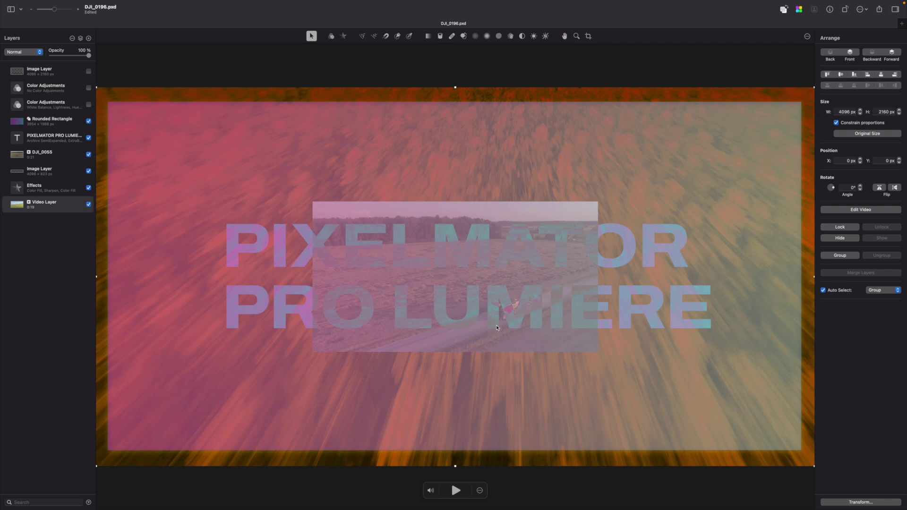
key("space")
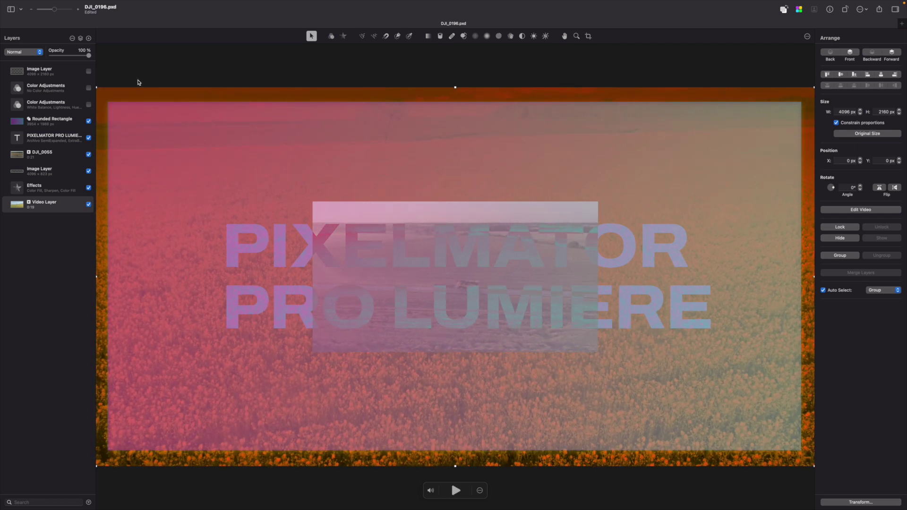
Create a new document from the Wildflowers movie-title video template.
left_click(66, 3)
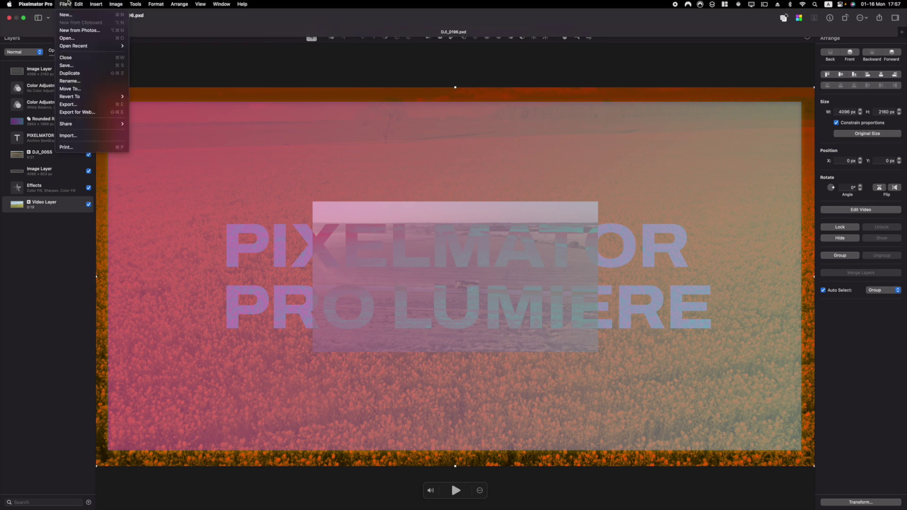
left_click(66, 14)
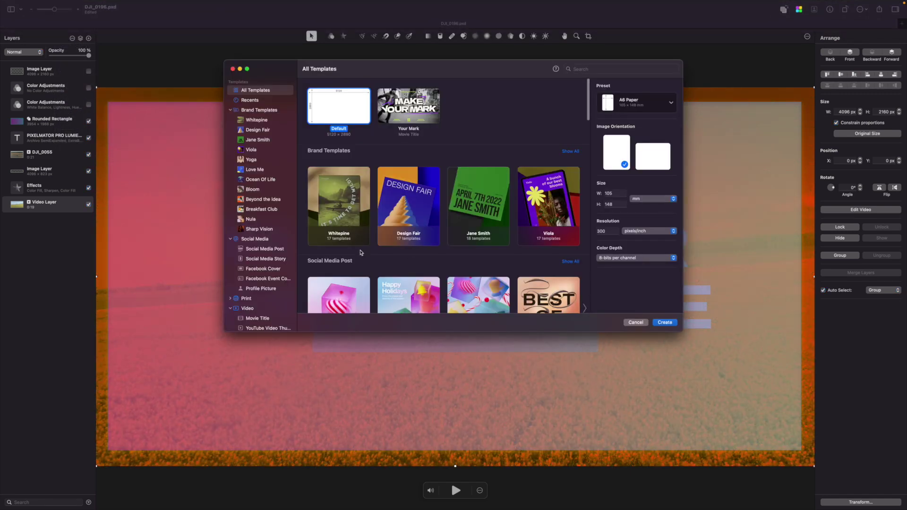
left_click(253, 267)
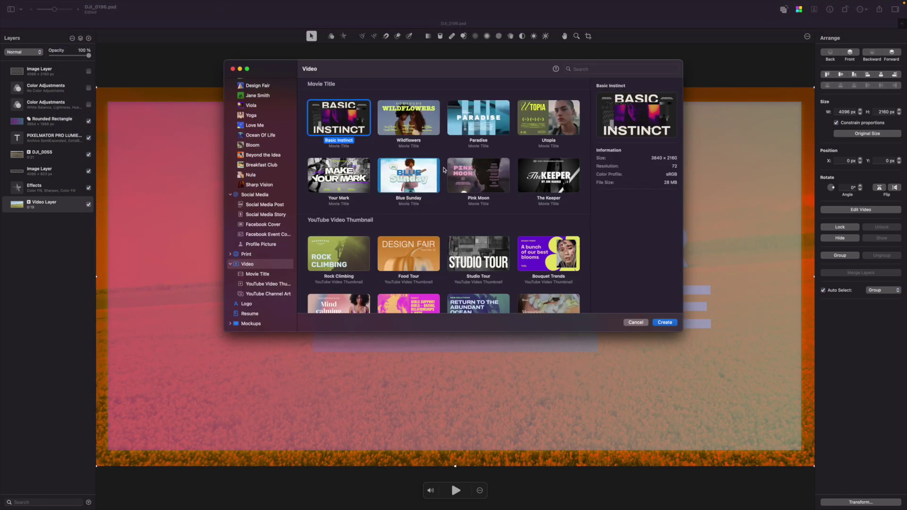
double_click(409, 117)
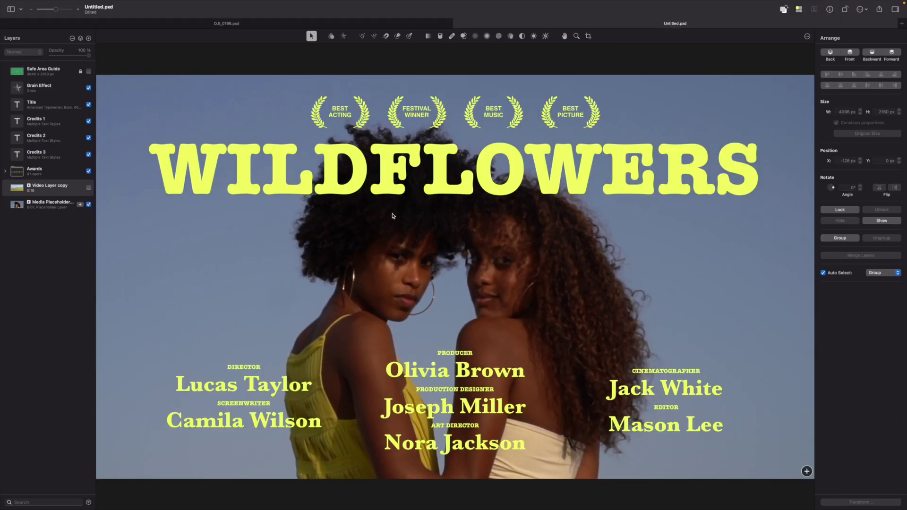
Show the field video layer, hide the placeholder media, and retitle the movie 'FLOWERS'.
left_click(89, 188)
left_click(89, 204)
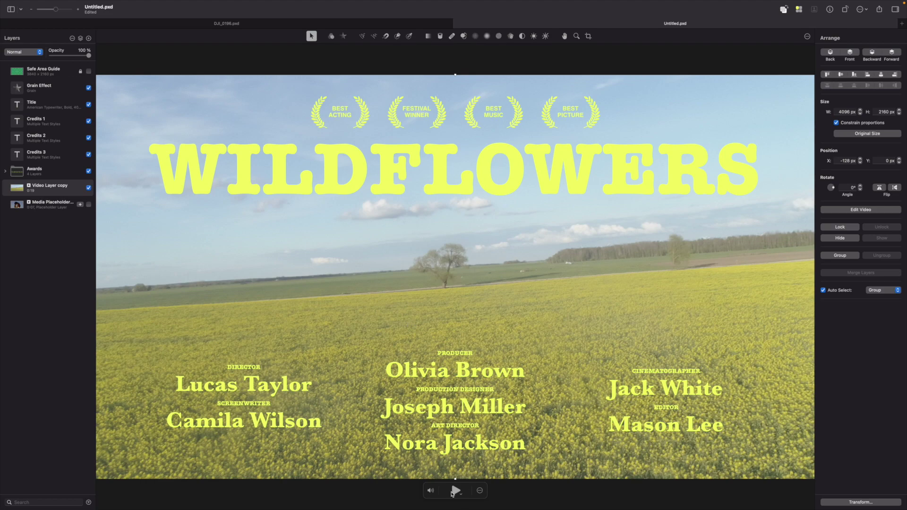
left_click(455, 491)
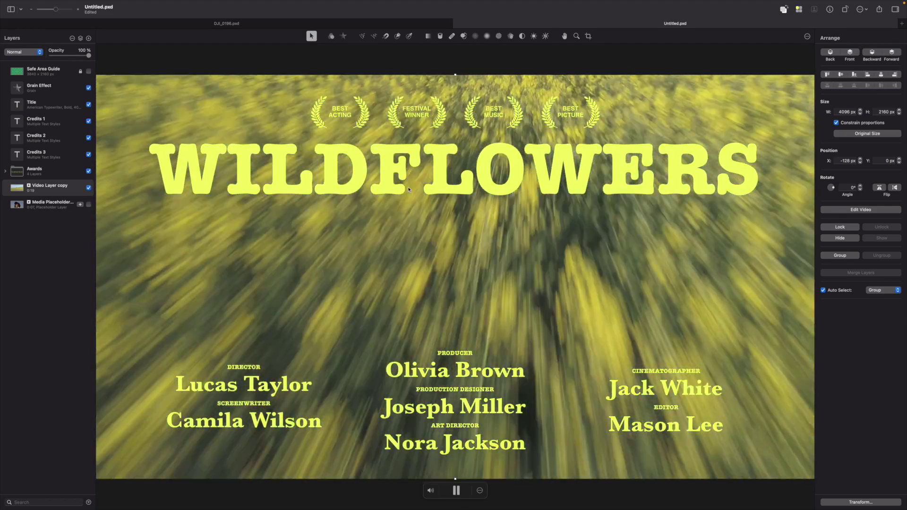
double_click(419, 168)
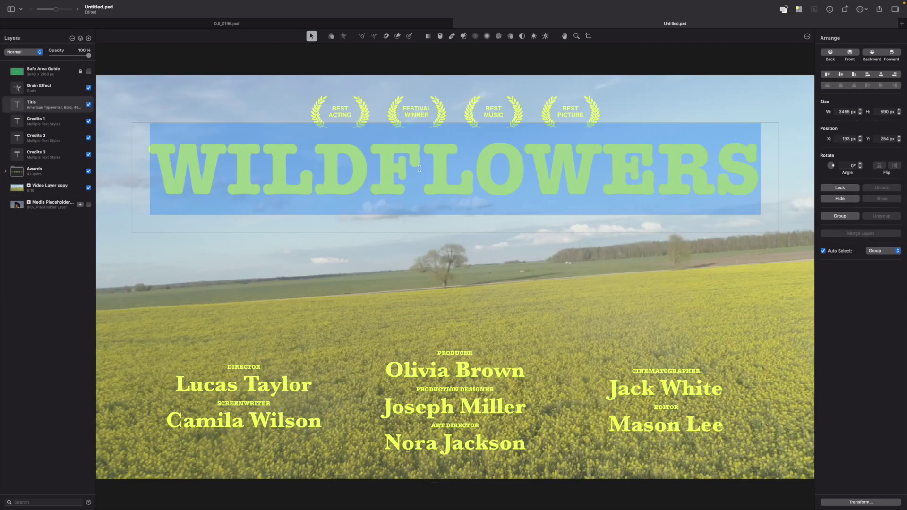
left_click(422, 168)
double_click(424, 168)
type("FLOWERS")
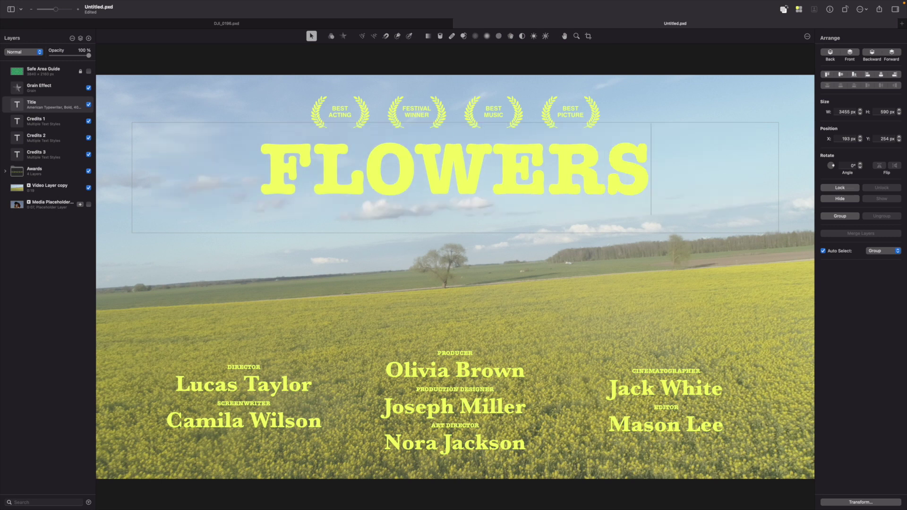
Replace the producer line with a new producer's name.
triple_click(425, 370)
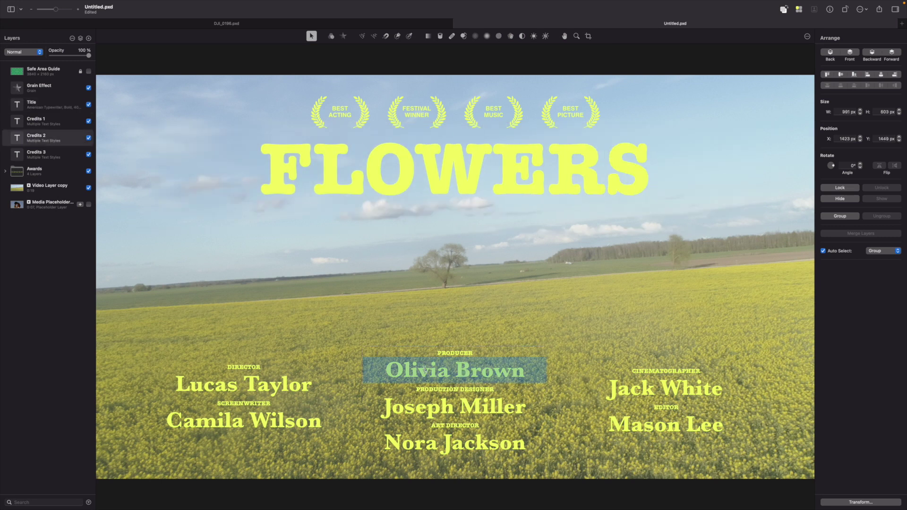
type("MARTYNAS PRODUCTION")
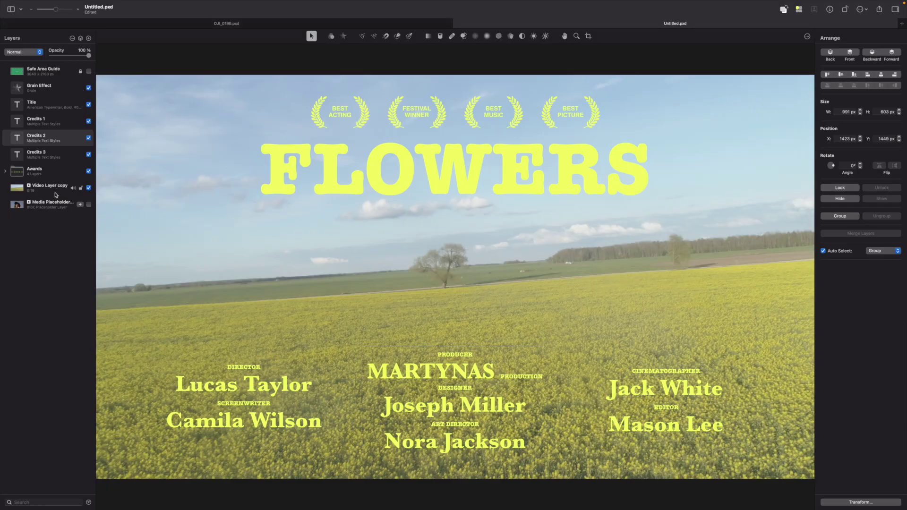
left_click(53, 204)
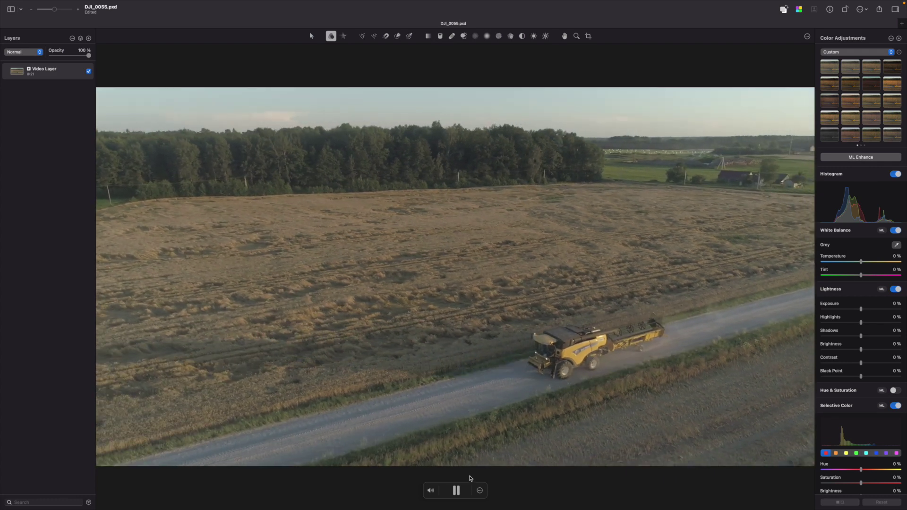
Zoom in and out on the harvester video, then fit the whole frame in the window.
scroll(453, 273, "up", 5)
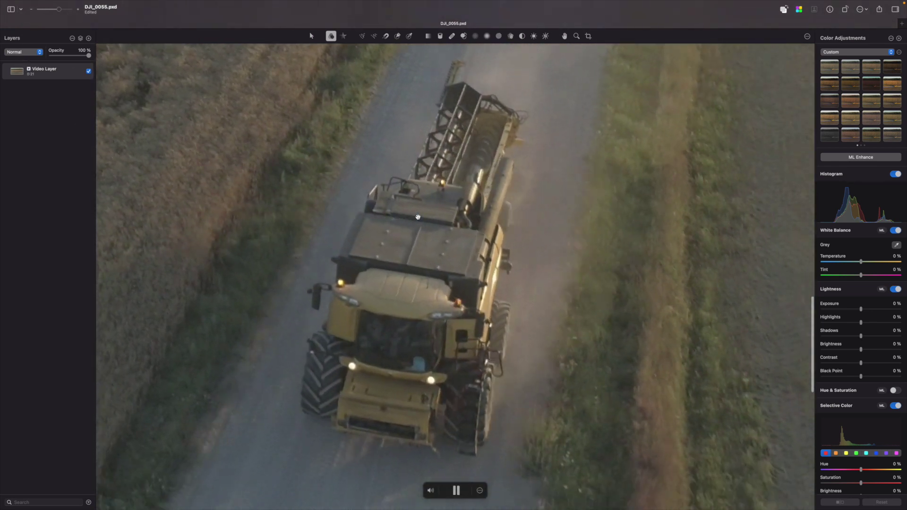
scroll(417, 217, "down", 5)
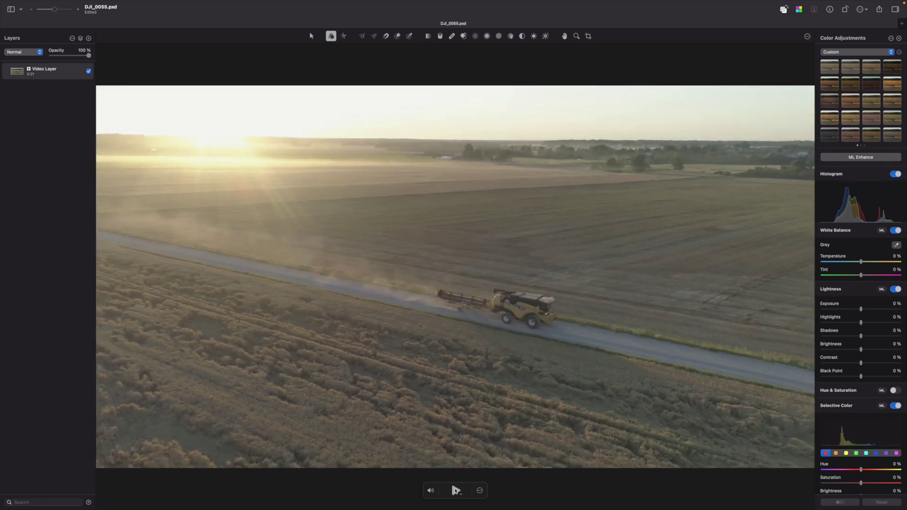
key("super+0")
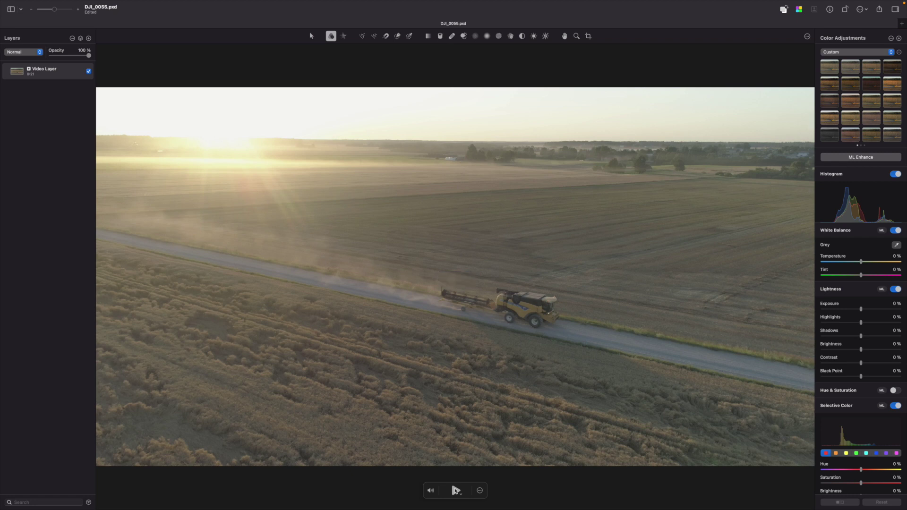
Crop the harvester clip to vertical 9:16 and choose Export for Web from the Share menu.
key("c")
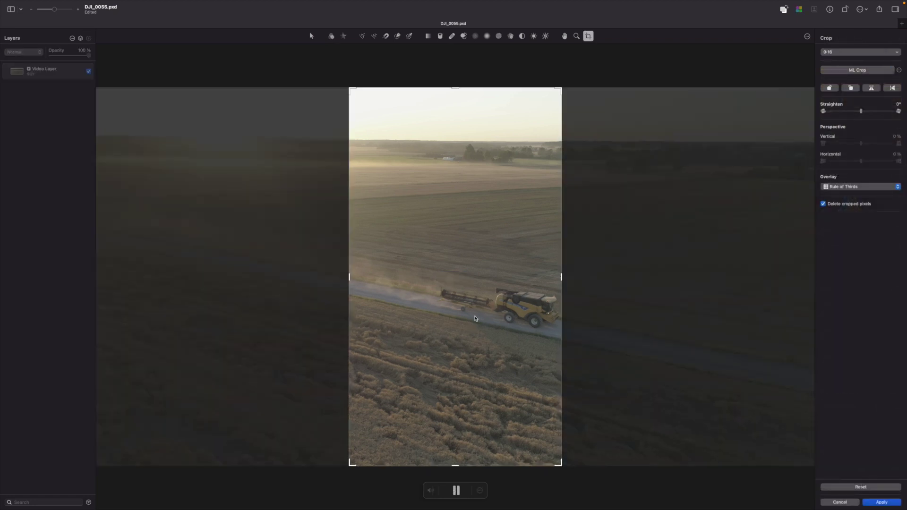
key("Return")
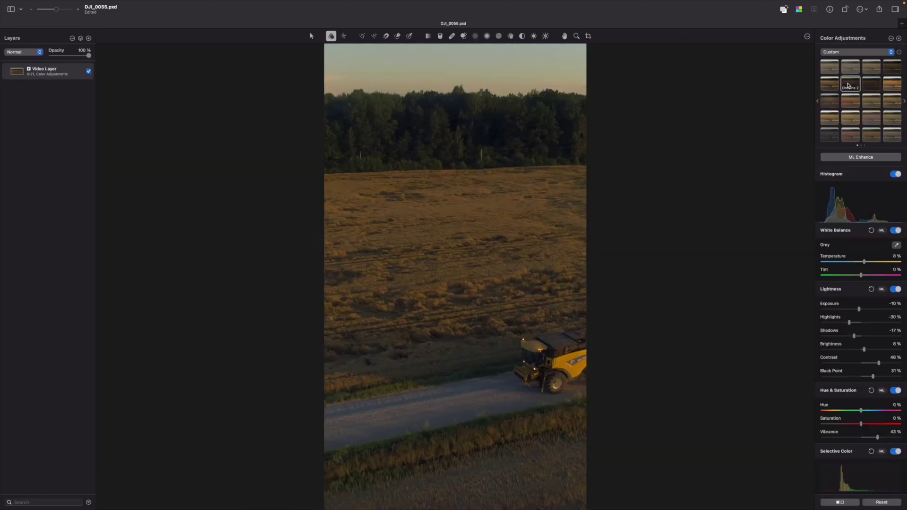
left_click(880, 11)
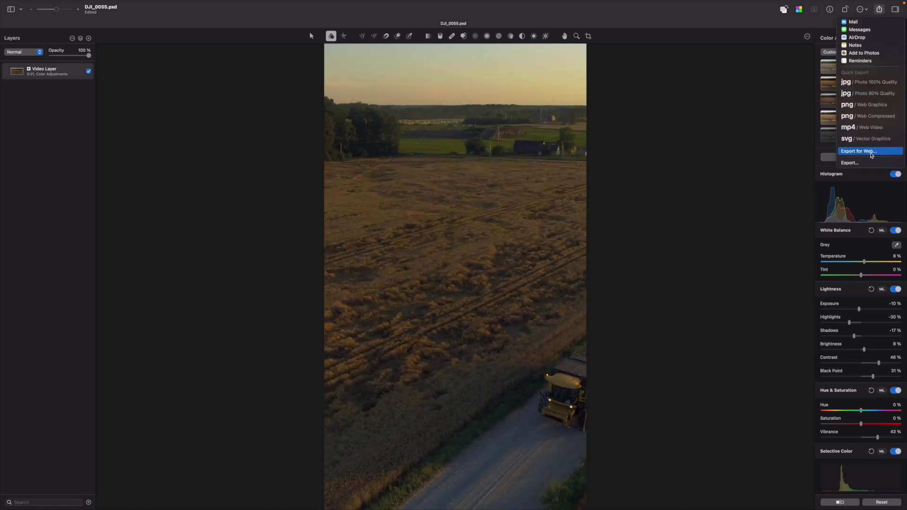
left_click(871, 152)
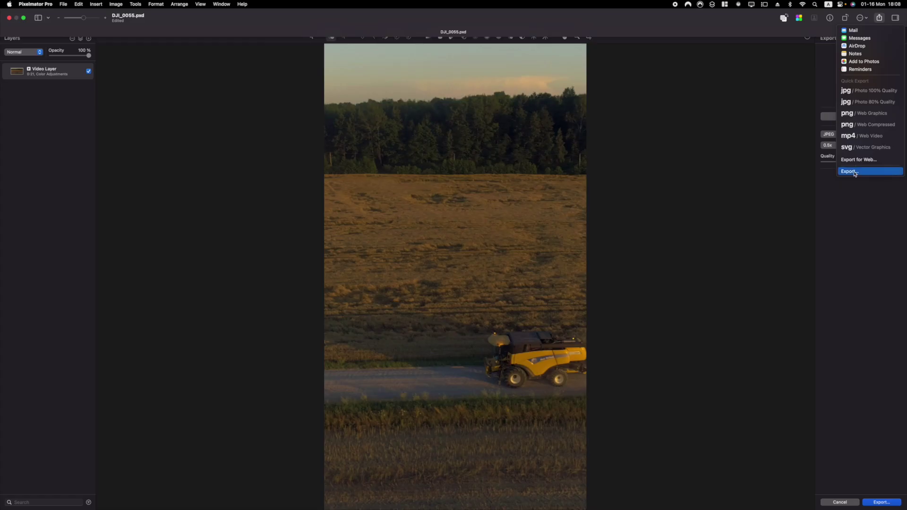
Open the full Export save window and pick the export file format.
left_click(854, 171)
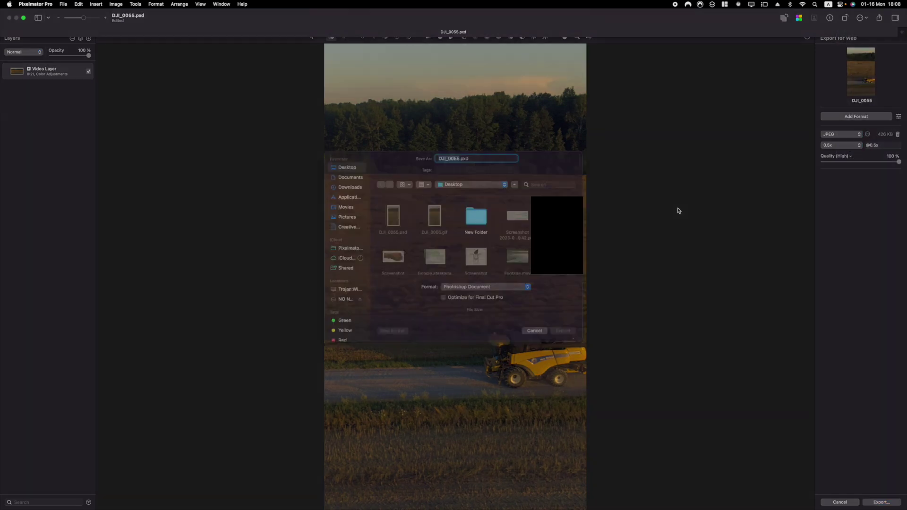
left_click(491, 296)
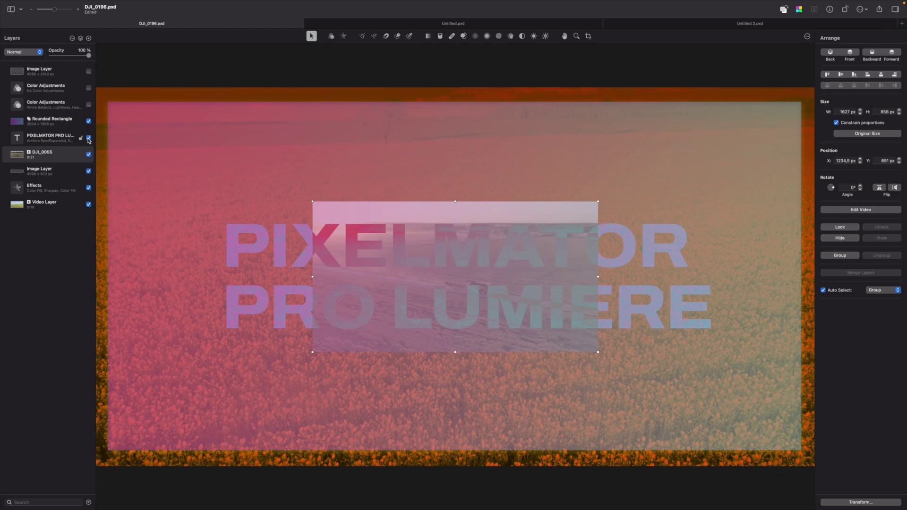
Hide the title, rectangle, inset video and orange effects layers, then add the text 'Thank you'.
left_click_drag(89, 140, 90, 174)
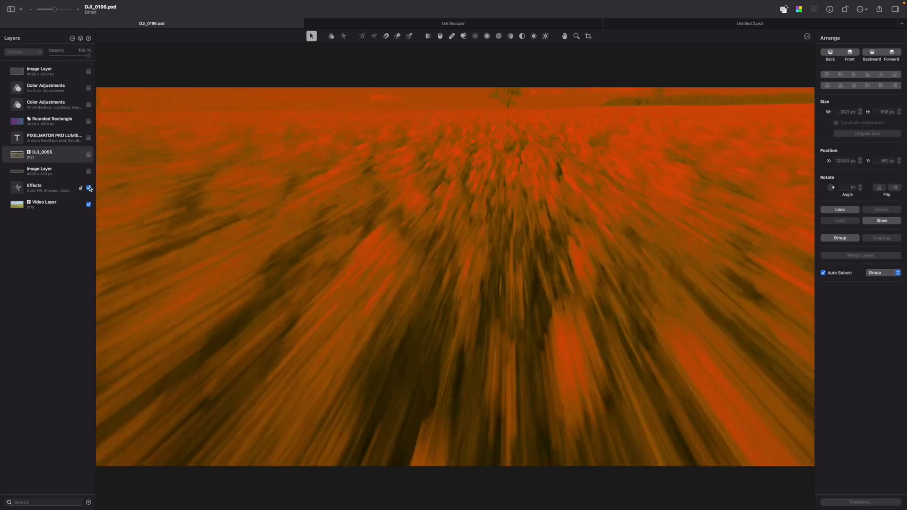
left_click(89, 188)
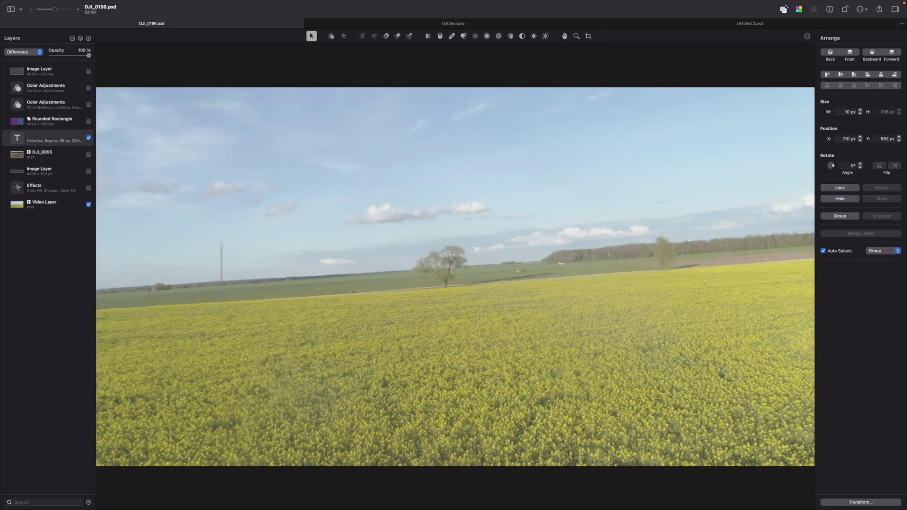
type("Thank you")
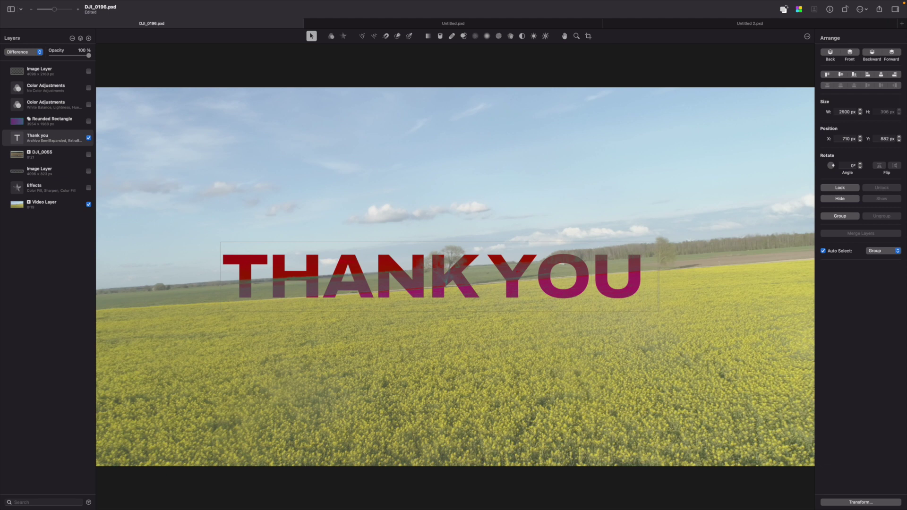